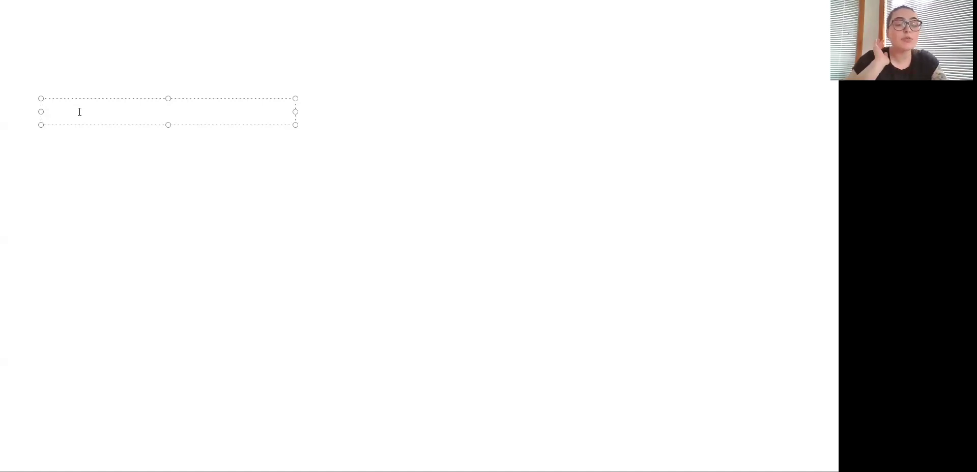
# Enter IRONY/SARCASM in the text box and move the box up toward the top edge
pyautogui.write('IRONY/')
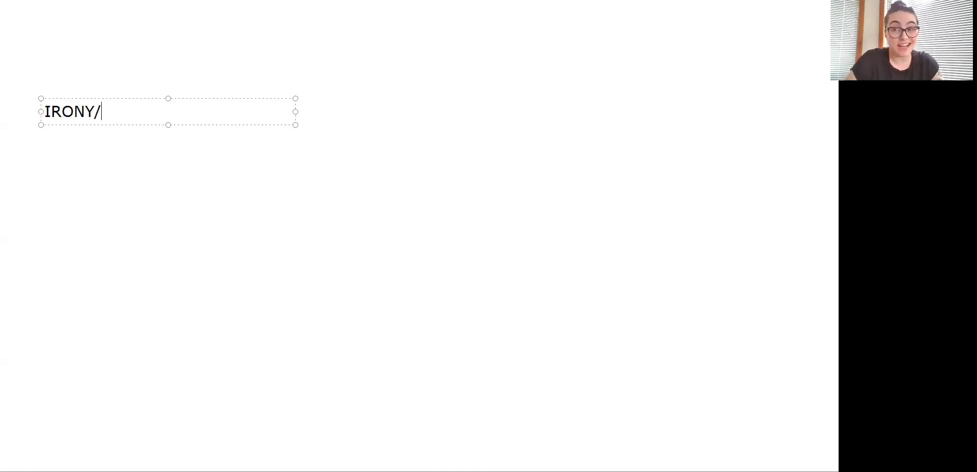
pyautogui.write('SARCASM')
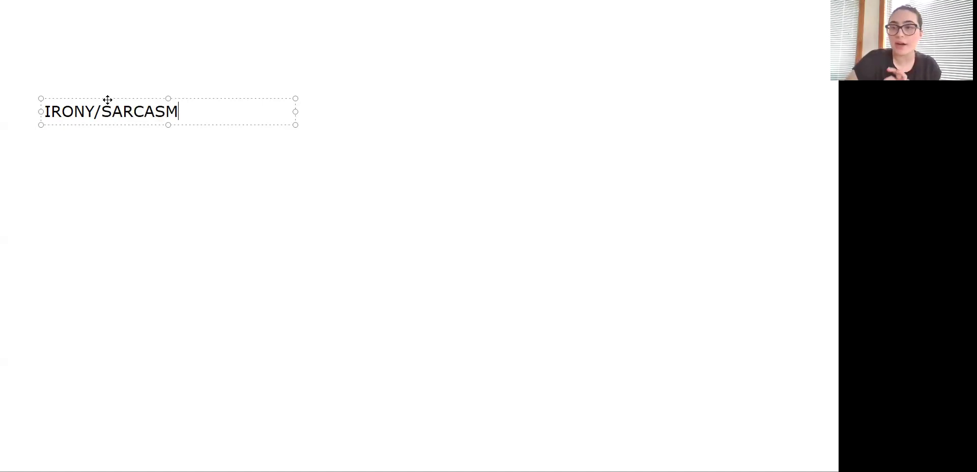
pyautogui.moveTo(107, 98); pyautogui.dragTo(107, 65)
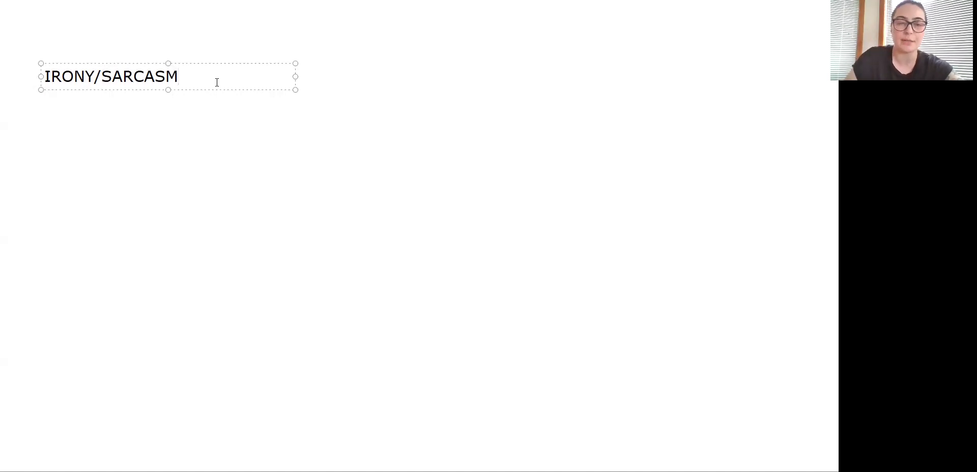
# Add the line 'SOAPSTone --> precis; thesis (counterclaim/subordinate clause)', widening the text box to fit
pyautogui.press('Return')
pyautogui.press('Return')
pyautogui.press('Return')
pyautogui.write('SOAPSTONE')
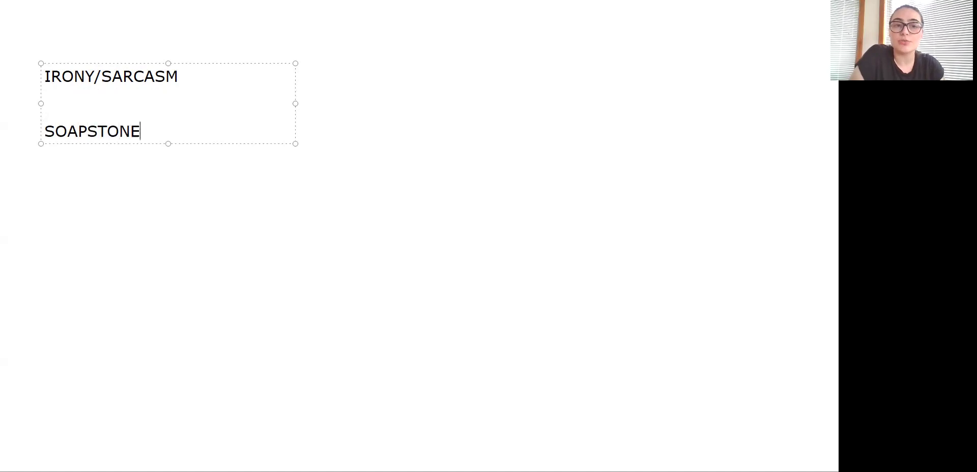
pyautogui.press('BackSpace')
pyautogui.press('BackSpace')
pyautogui.write('one')
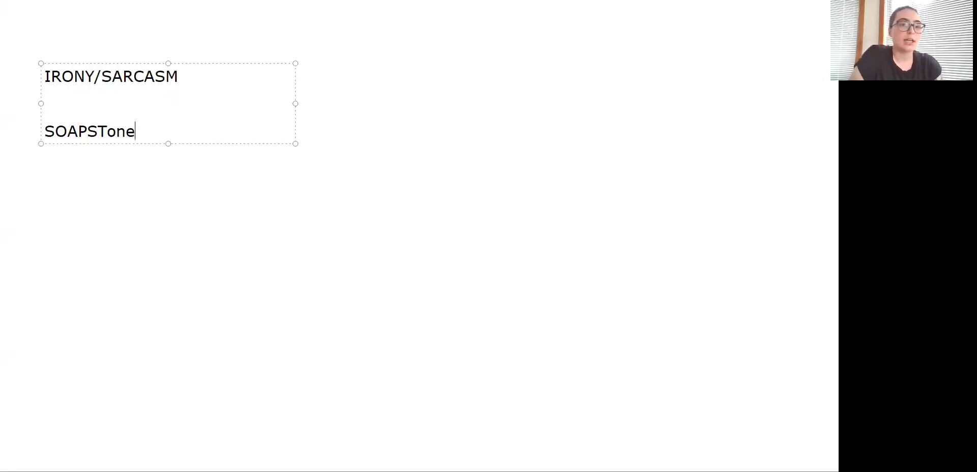
pyautogui.write(' --> precis')
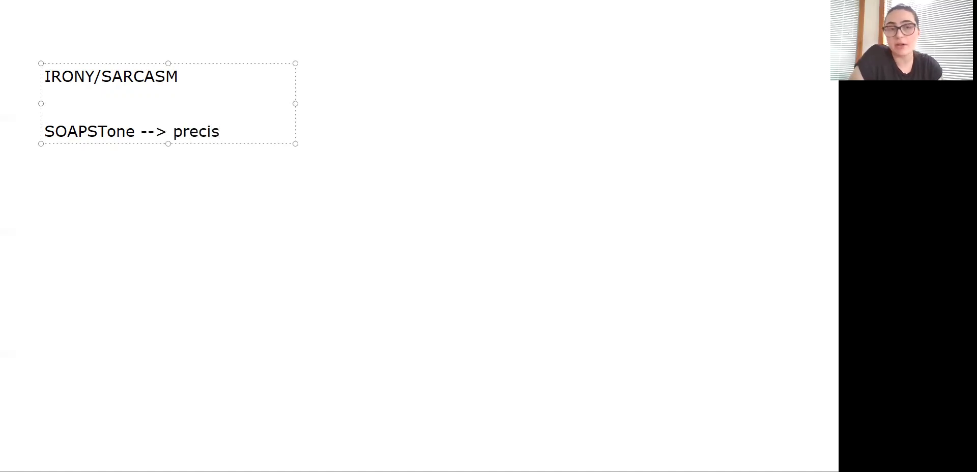
pyautogui.write('; thesis')
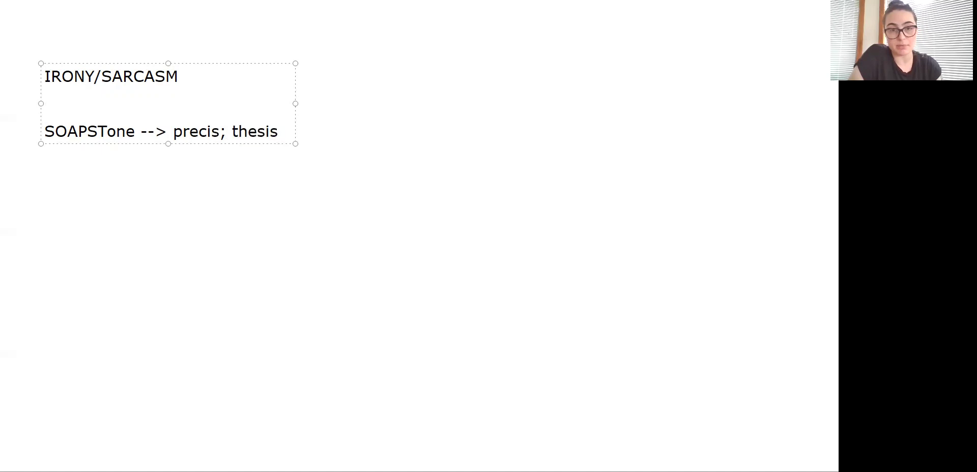
pyautogui.write(' (')
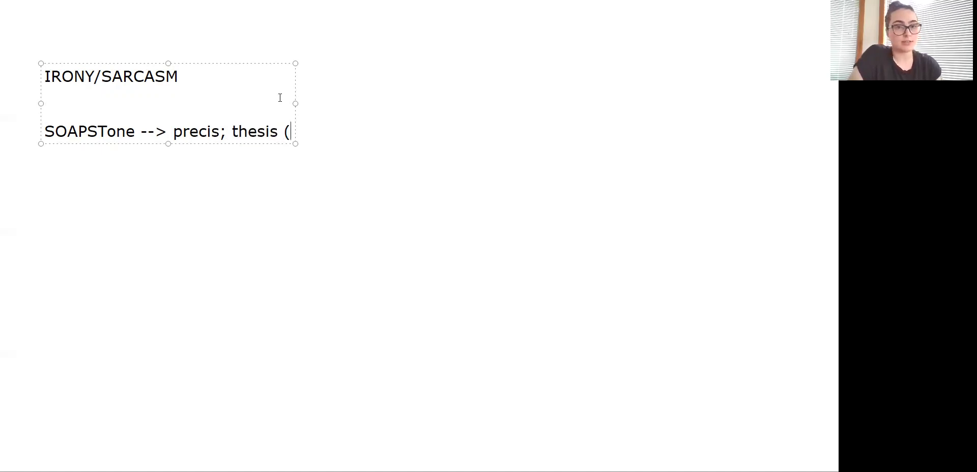
pyautogui.moveTo(409, 100); pyautogui.dragTo(561, 102)
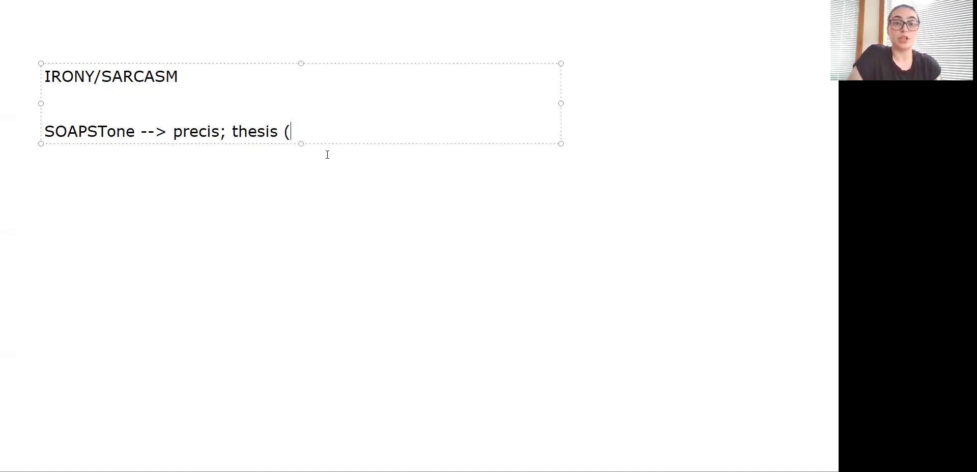
pyautogui.write('counterclaim')
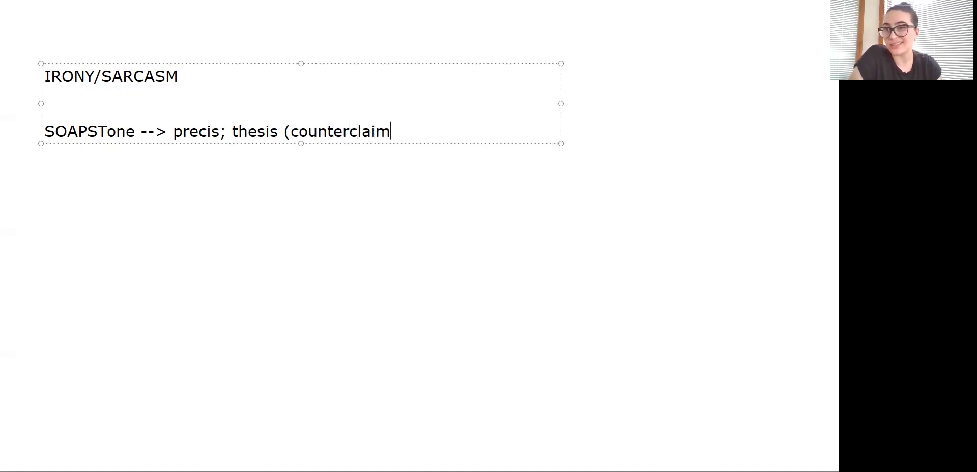
pyautogui.write('/subordinate)')
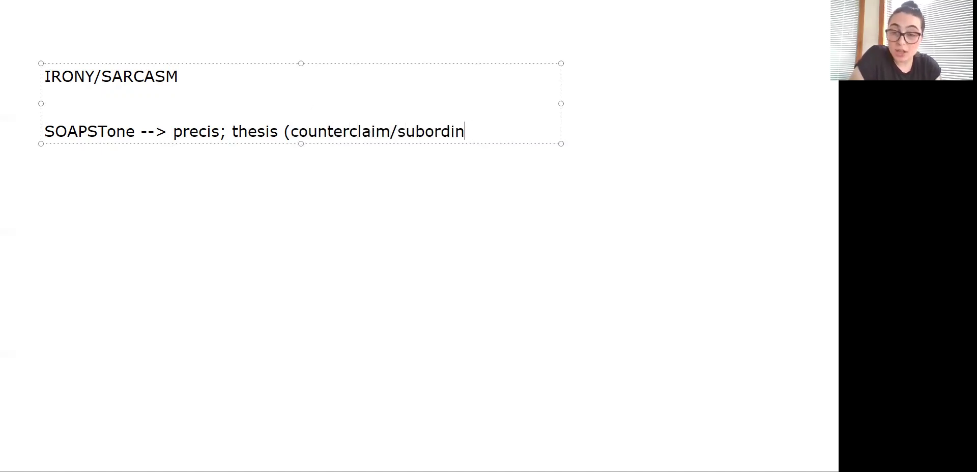
pyautogui.press('BackSpace')
pyautogui.write('clasu')
pyautogui.press('BackSpace')
pyautogui.press('BackSpace')
pyautogui.press('BackSpace')
pyautogui.write('ause)')
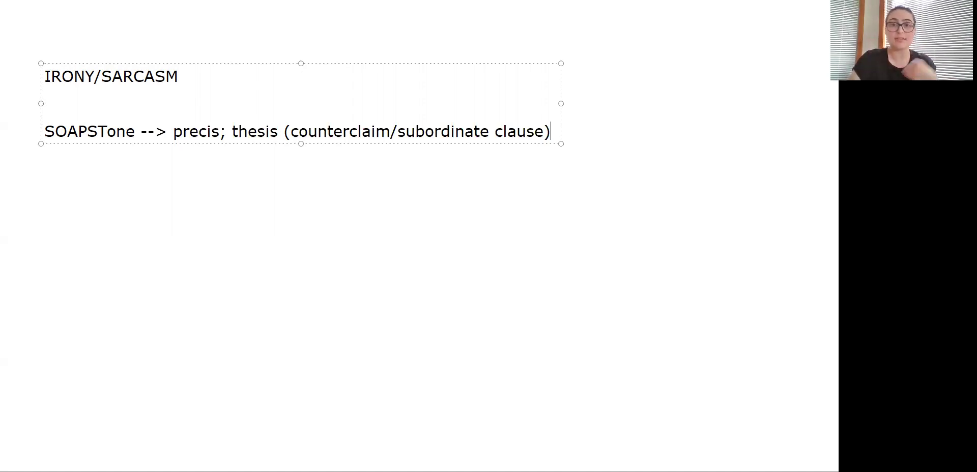
# Add a third line reading 'CLAIM (implied)' below the thesis line
pyautogui.press('Return')
pyautogui.write('CLAIM (')
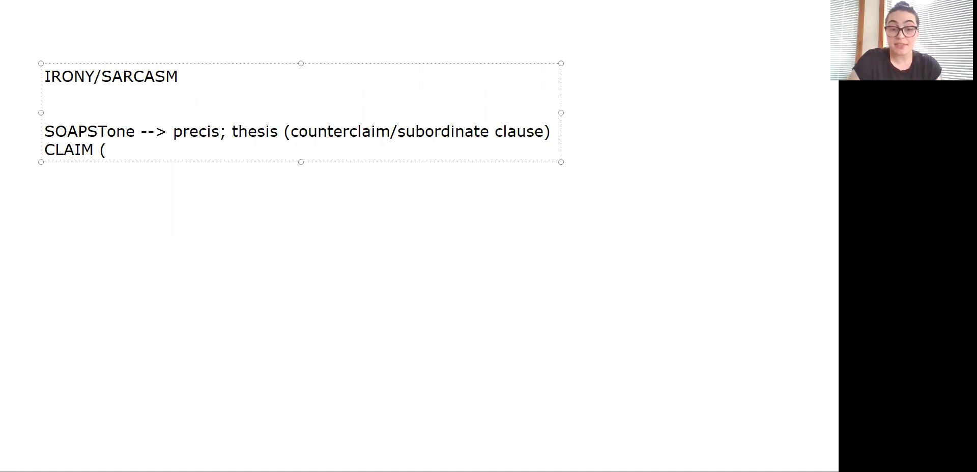
pyautogui.write('ext')
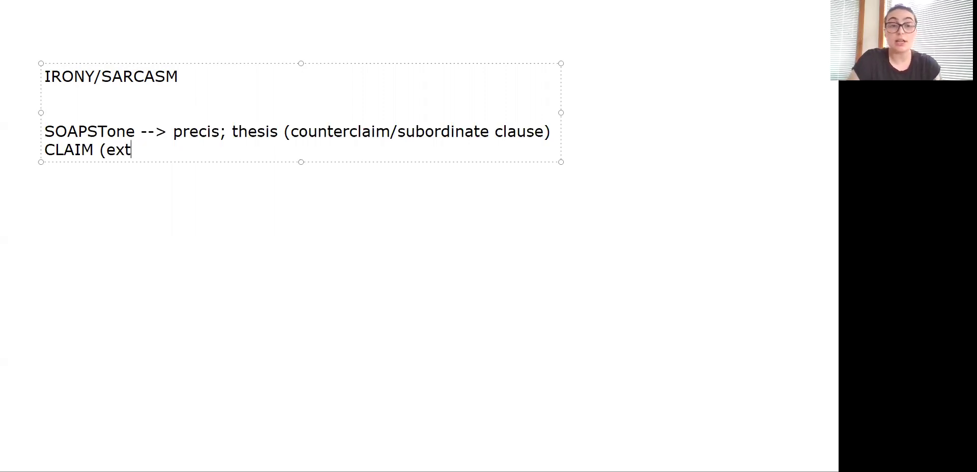
pyautogui.press('BackSpace')
pyautogui.press('BackSpace')
pyautogui.press('BackSpace')
pyautogui.write('intrins')
pyautogui.press('BackSpace')
pyautogui.press('BackSpace')
pyautogui.press('BackSpace')
pyautogui.write('insic')
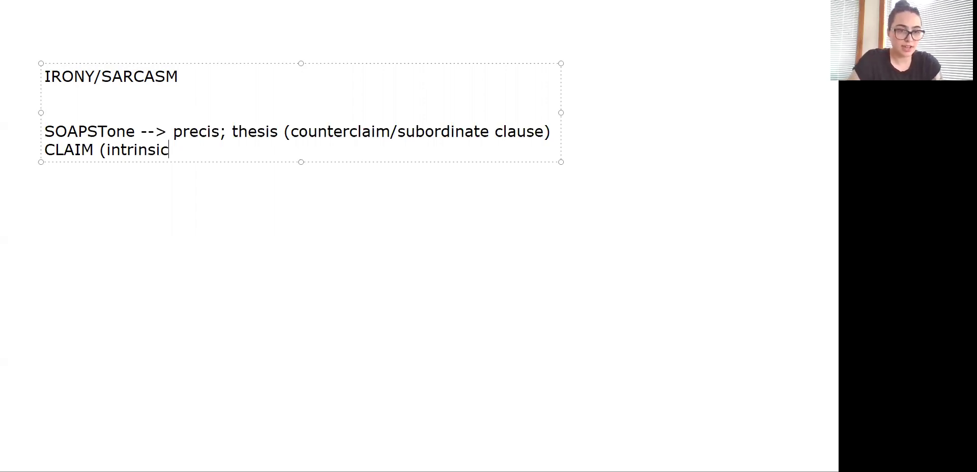
pyautogui.write('/')
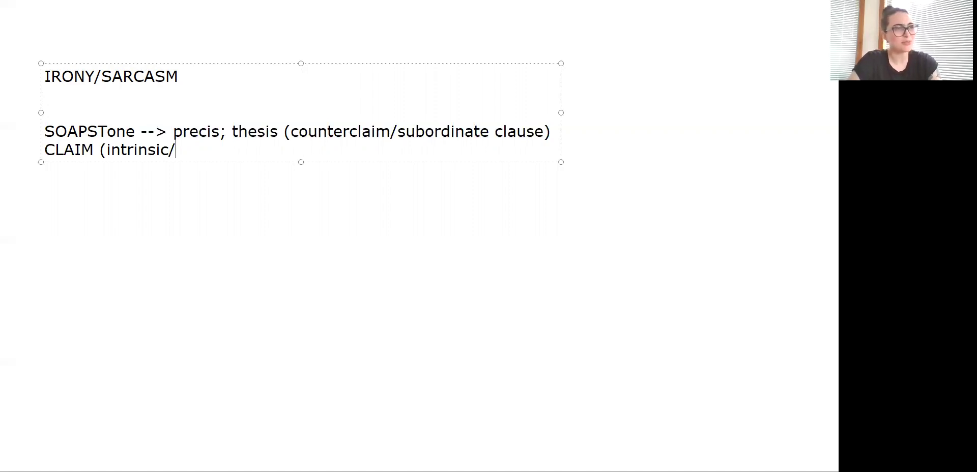
pyautogui.press('BackSpace')
pyautogui.press('BackSpace')
pyautogui.press('BackSpace')
pyautogui.press('BackSpace')
pyautogui.press('BackSpace')
pyautogui.press('BackSpace')
pyautogui.press('BackSpace')
pyautogui.press('BackSpace')
pyautogui.press('BackSpace')
pyautogui.press('BackSpace')
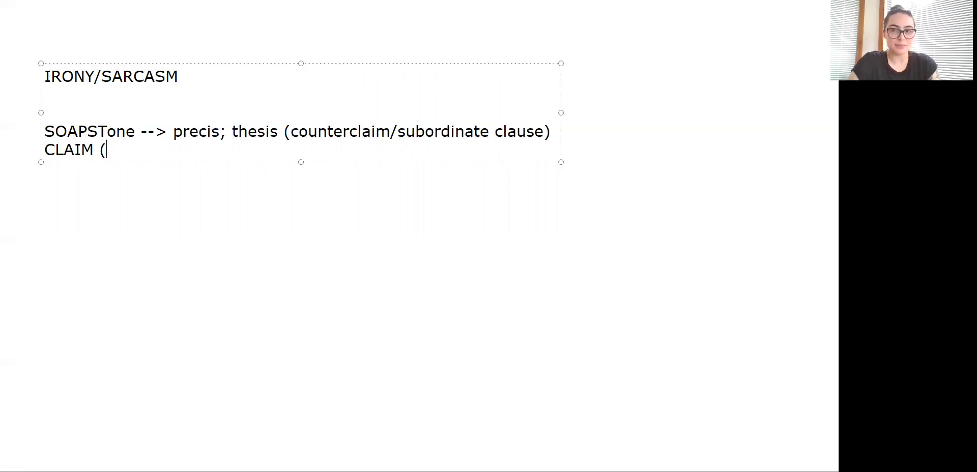
pyautogui.write('implied)')
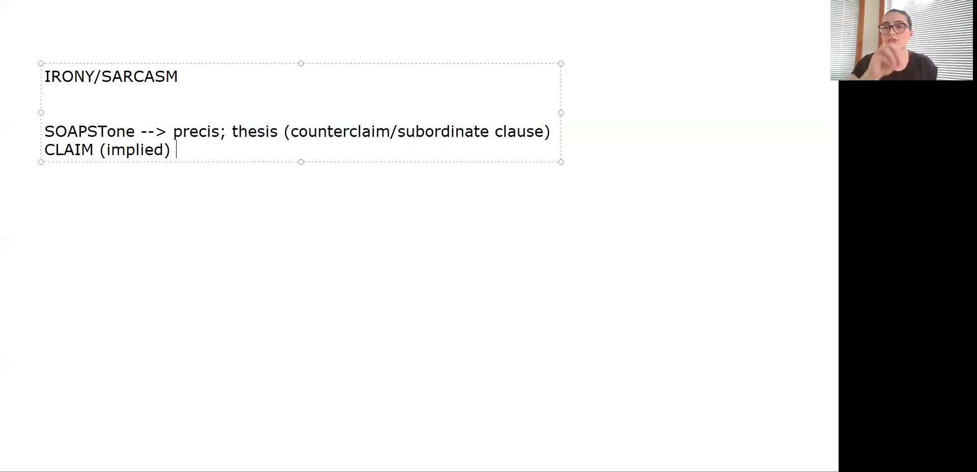
# Add '1. DEVICE' with the sub-lines tone, evidence and shift, then a blank line
pyautogui.press('Return')
pyautogui.press('Return')
pyautogui.press('Return')
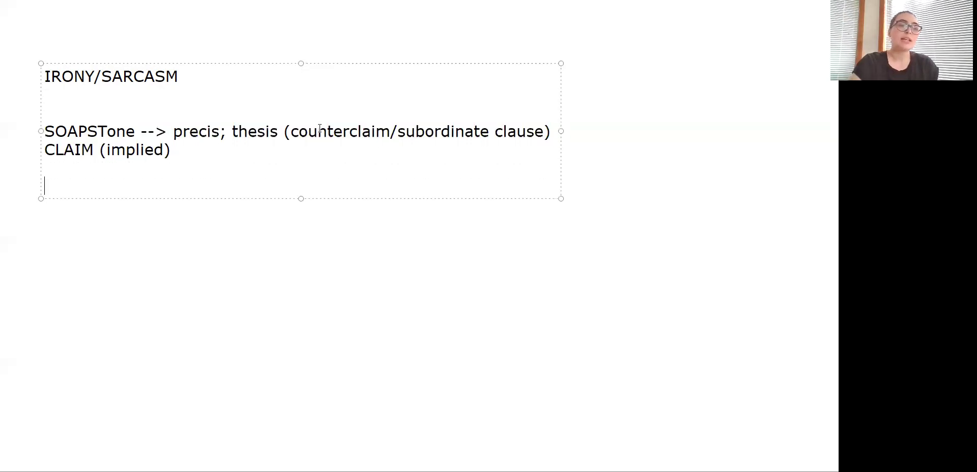
pyautogui.write('1.')
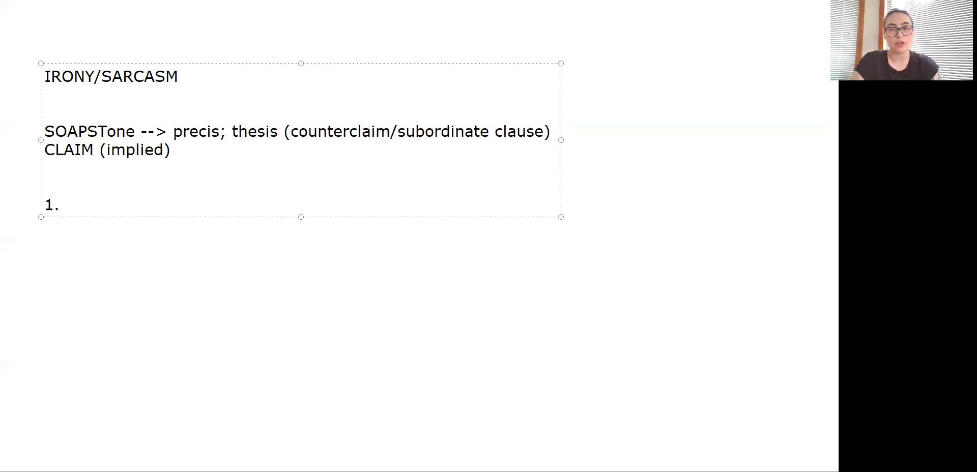
pyautogui.write(' DEVICE')
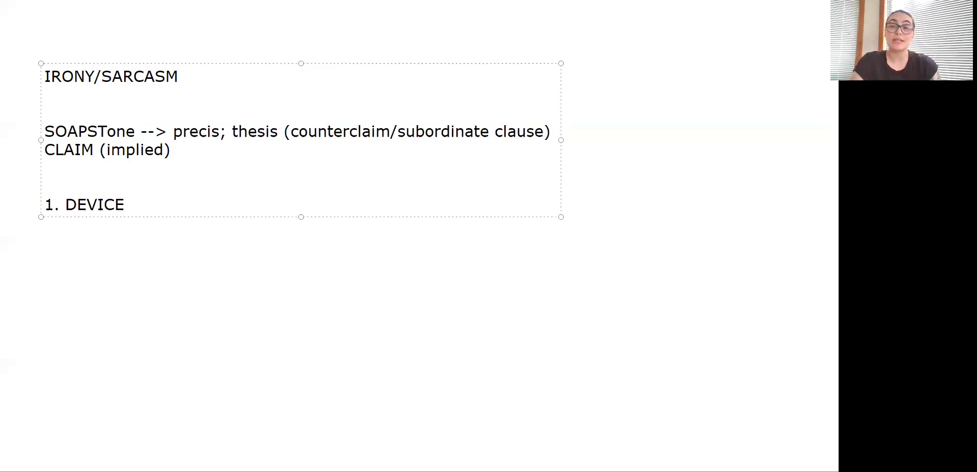
pyautogui.press('Return')
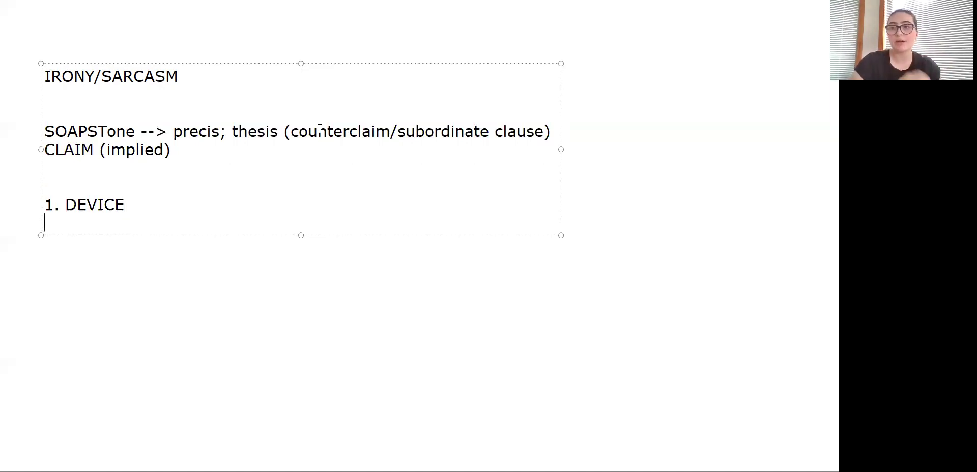
pyautogui.write('tone')
pyautogui.press('Return')
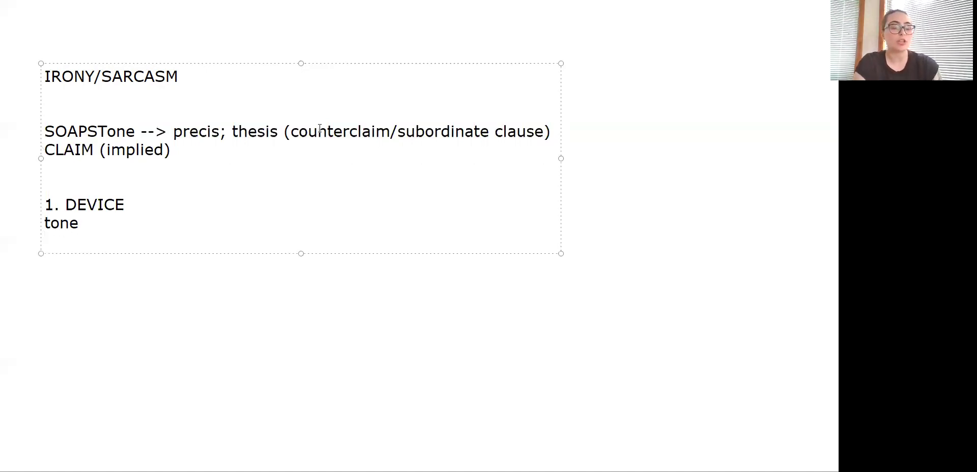
pyautogui.write('evidence')
pyautogui.press('Return')
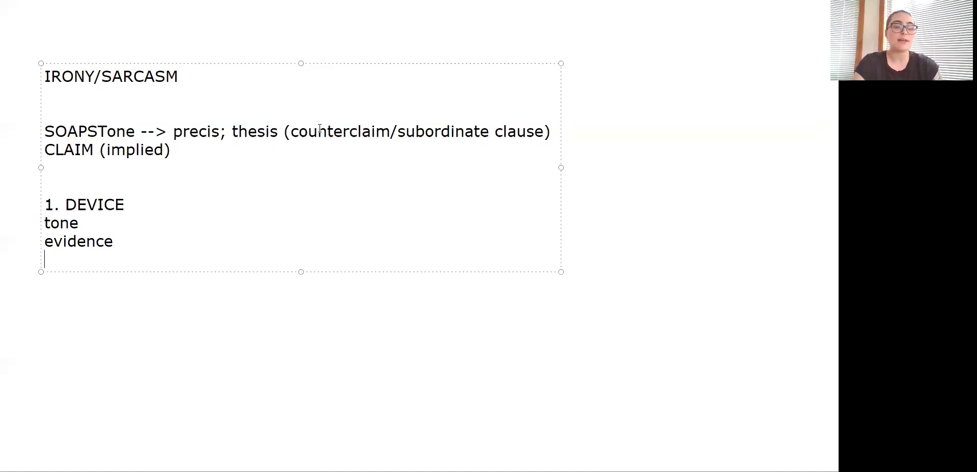
pyautogui.write('shitf')
pyautogui.press('BackSpace')
pyautogui.press('BackSpace')
pyautogui.write('ft')
pyautogui.press('Return')
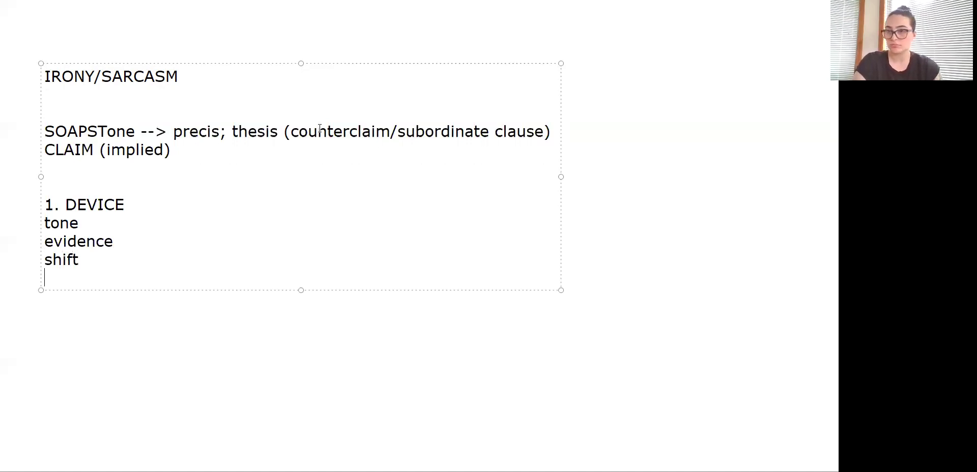
pyautogui.press('Return')
# Type the second point '2. CHRONOLOGICAL (split passage into threes)' and start a new line beneath it
pyautogui.write('2. ')
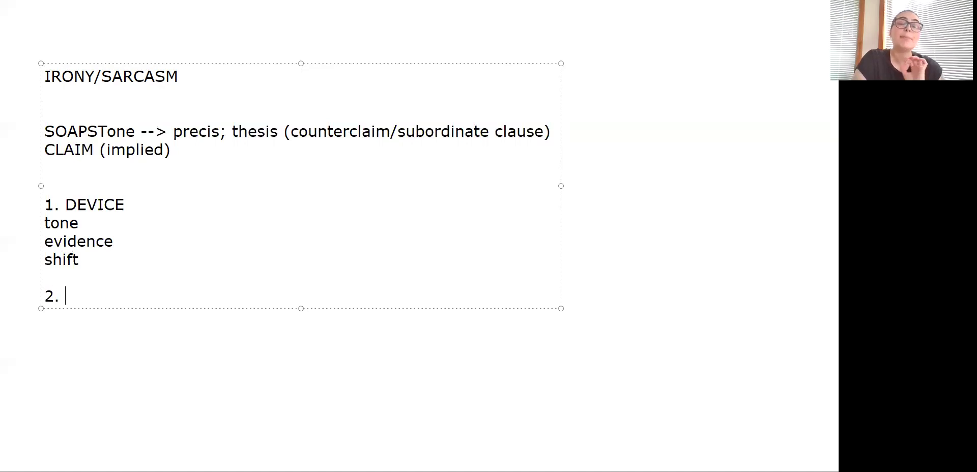
pyautogui.write('CHOR')
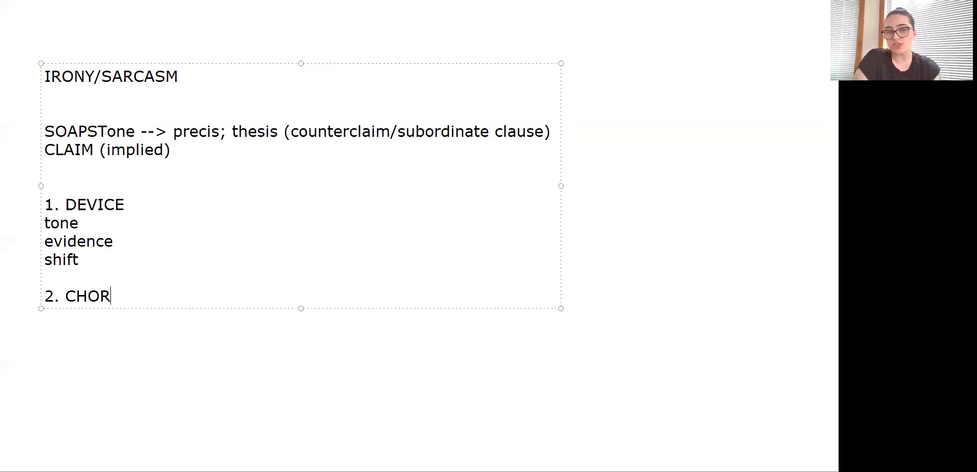
pyautogui.press('BackSpace')
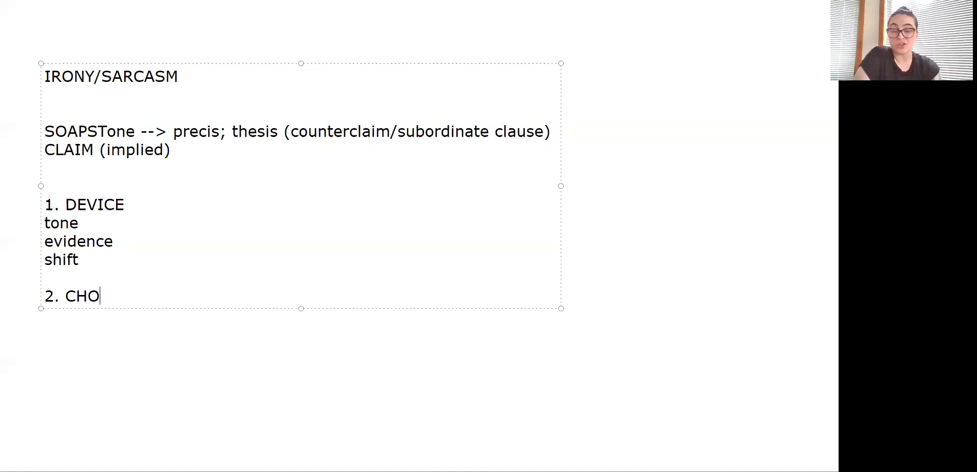
pyautogui.press('BackSpace')
pyautogui.press('BackSpace')
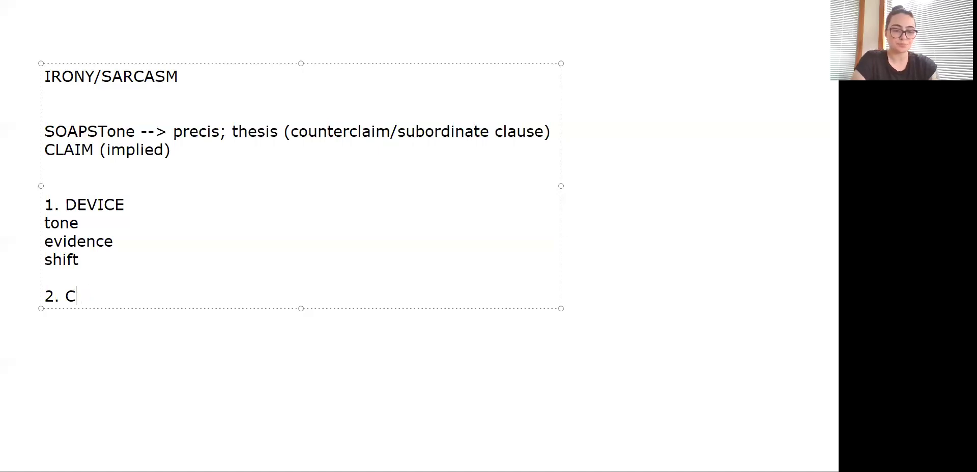
pyautogui.write('HRONOLOGICAL (')
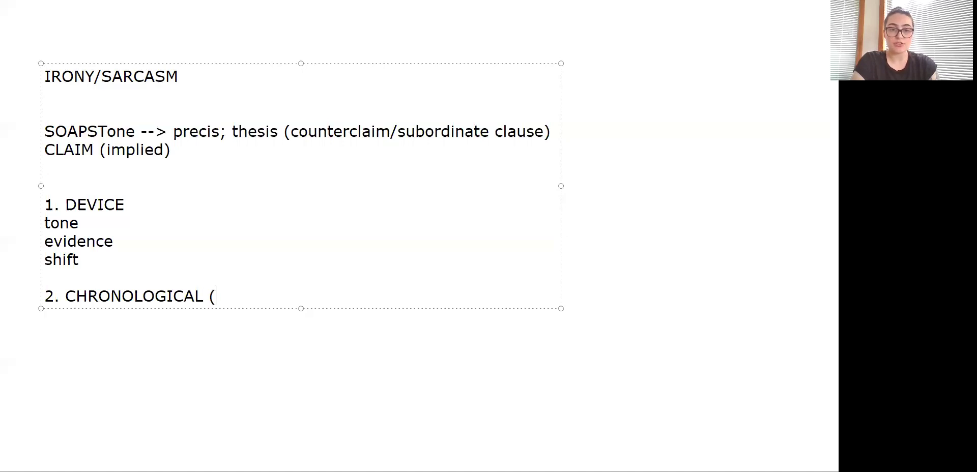
pyautogui.write('split pas')
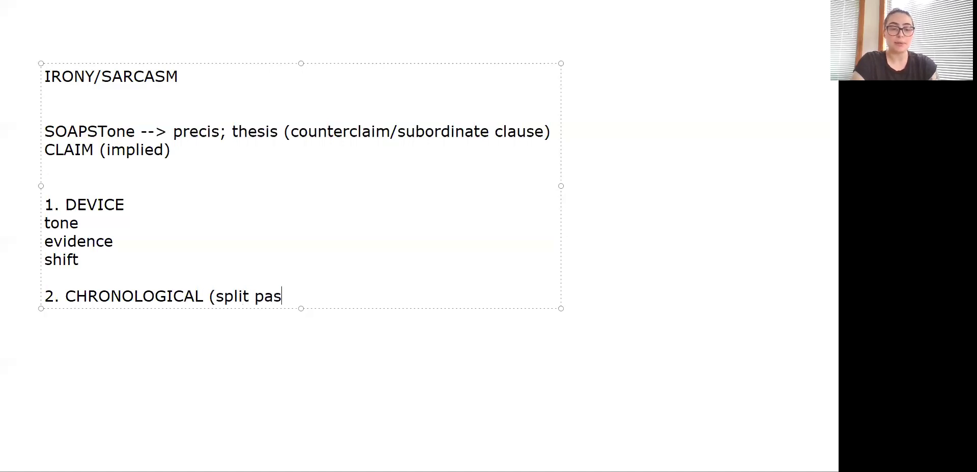
pyautogui.write('sage')
pyautogui.press('BackSpace')
pyautogui.press('BackSpace')
pyautogui.write('age into ')
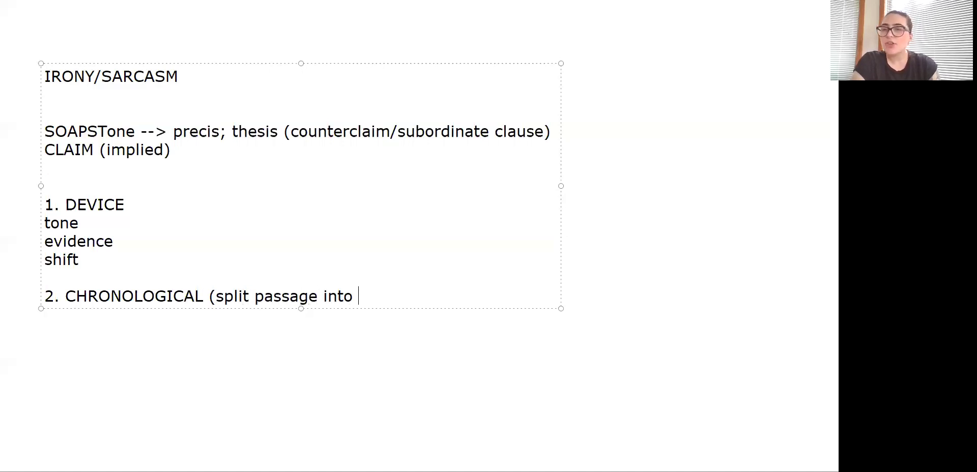
pyautogui.write('threes)')
pyautogui.press('Return')
pyautogui.press('Return')
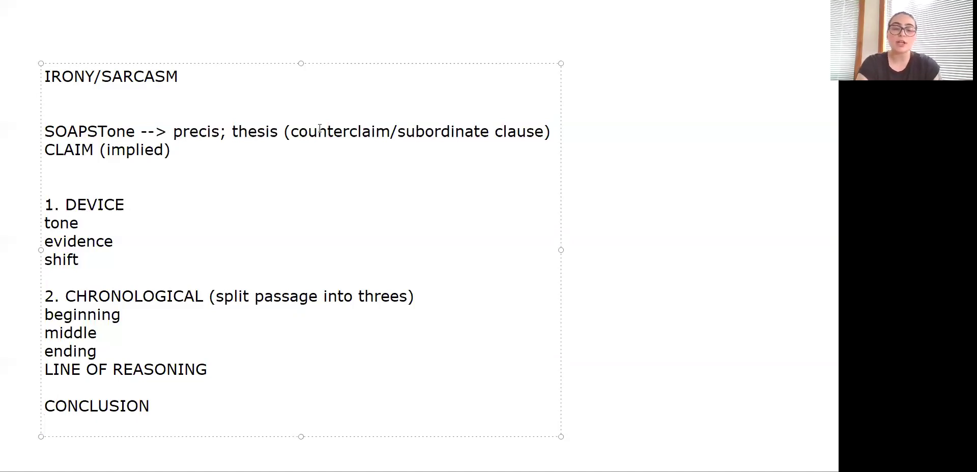
# Under CONCLUSION, write 'clear up; rherotical situation ---> meaning?'
pyautogui.write('clear up')
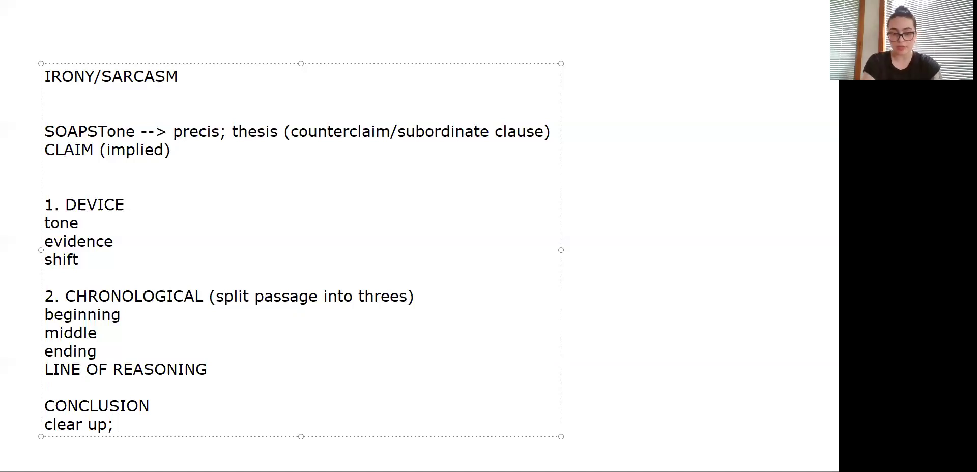
pyautogui.write('rhero')
pyautogui.press('BackSpace')
pyautogui.write('rotical ')
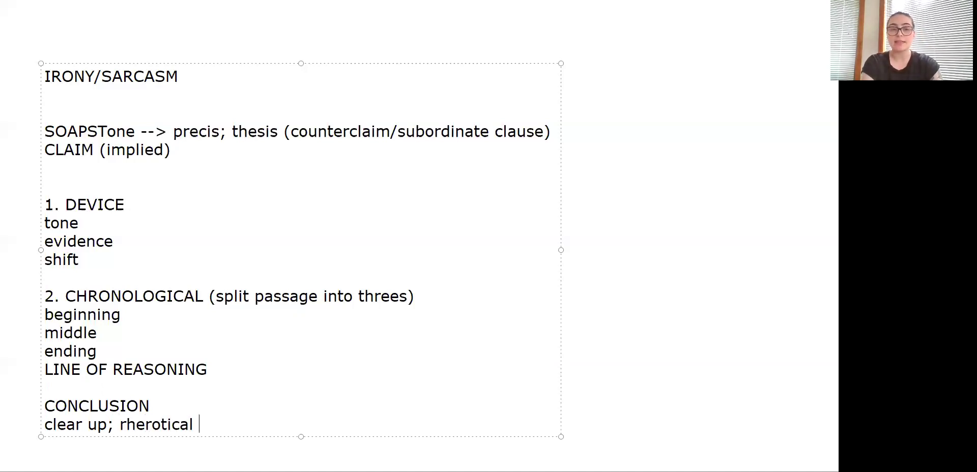
pyautogui.write('situation ')
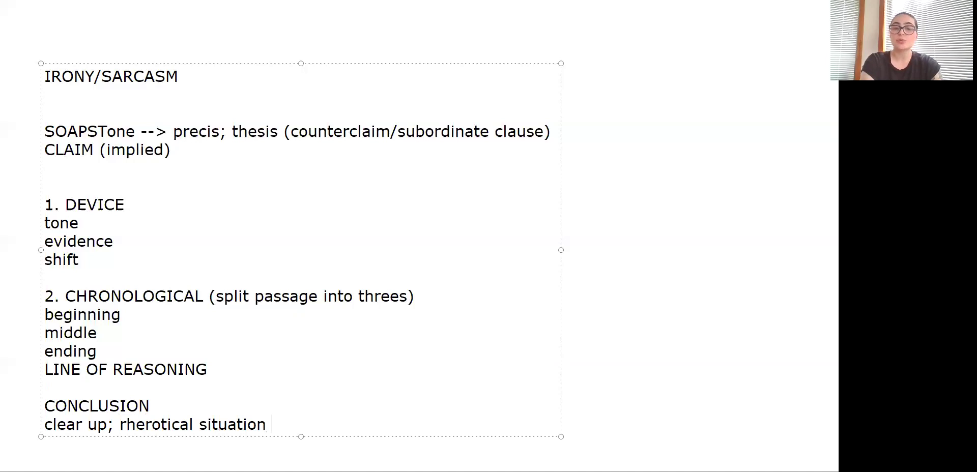
pyautogui.write('---> ')
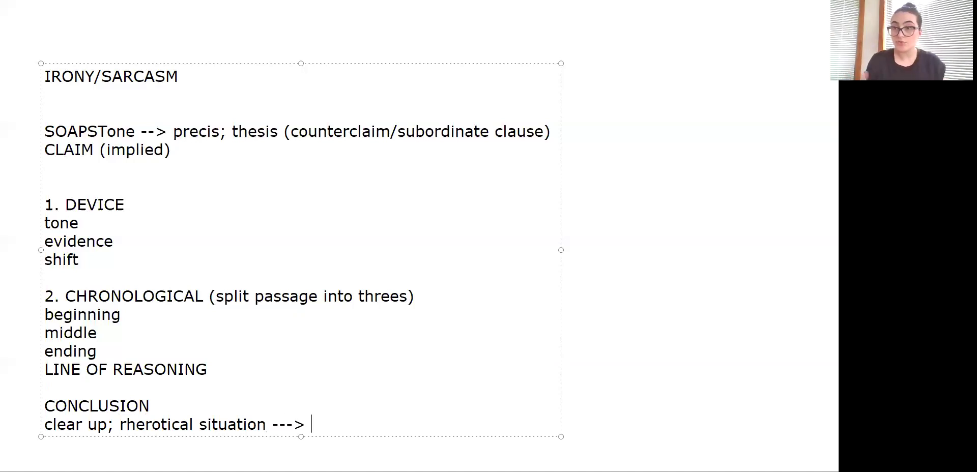
pyautogui.write('meaning?')
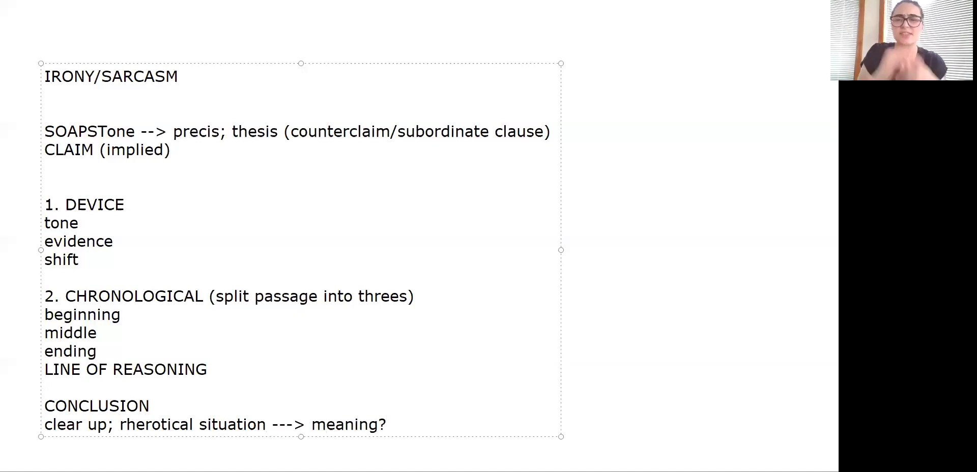